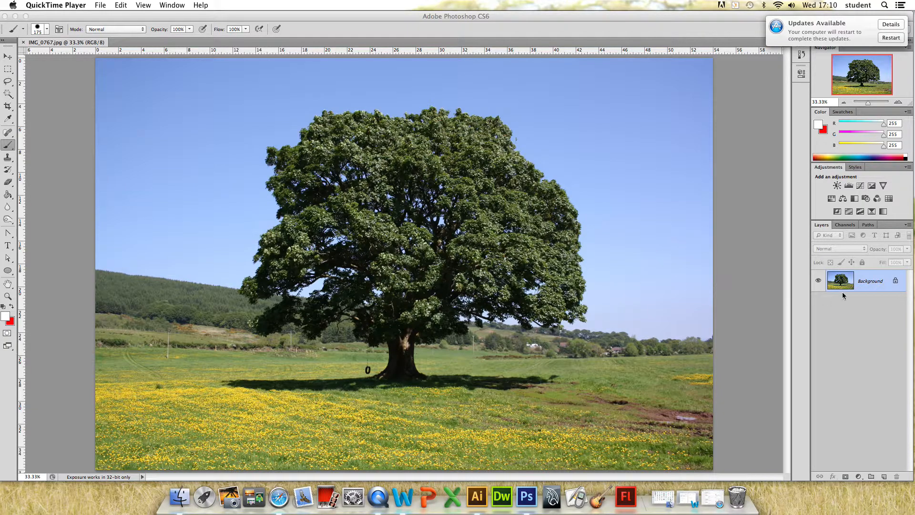
- Convert the locked Background into a regular layer named "tree" and dismiss the updates notification
right_click(870, 281)
click(841, 281)
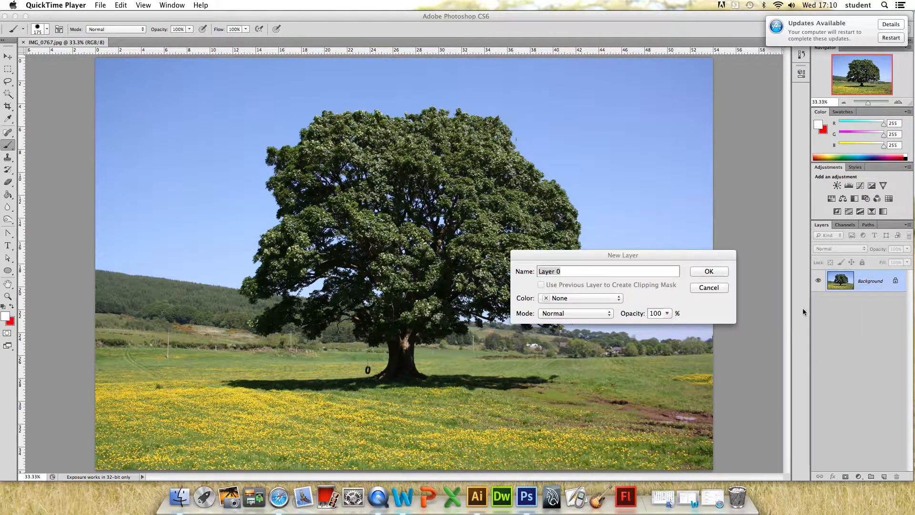
click(567, 270)
text(t)
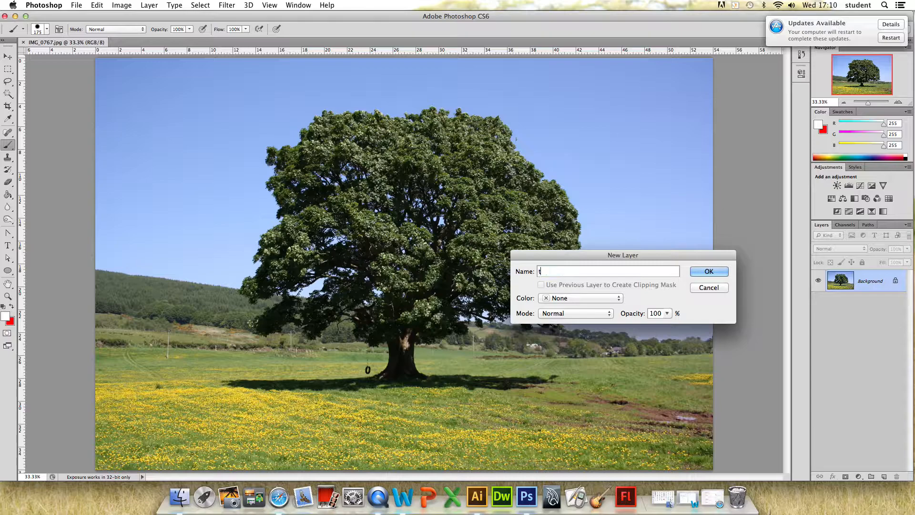
text(ree)
key(Return)
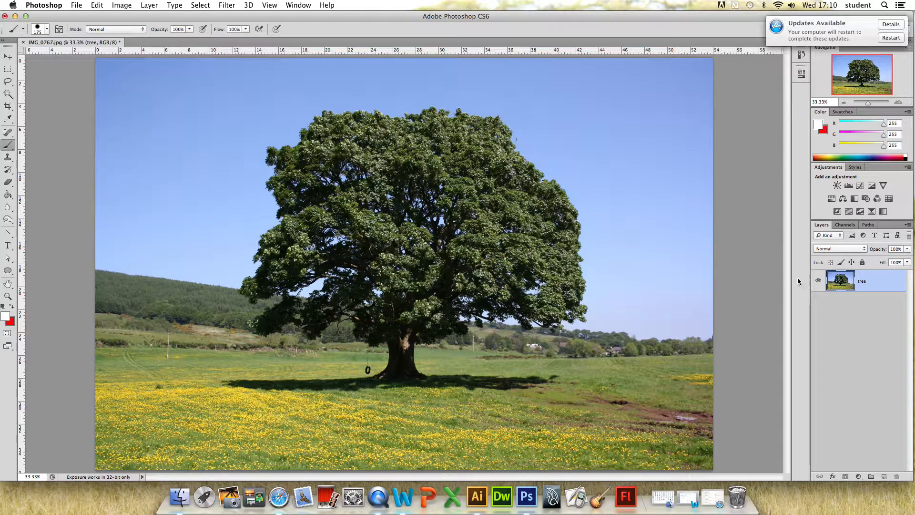
drag(779, 40, 834, 41)
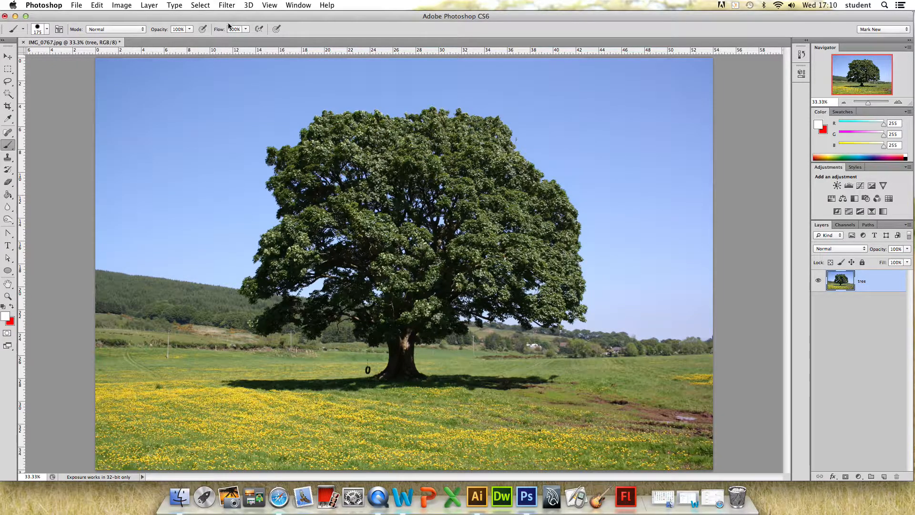
- Open the Filter Gallery for the tree layer and show the whole picture in the preview at 33.3%
click(228, 6)
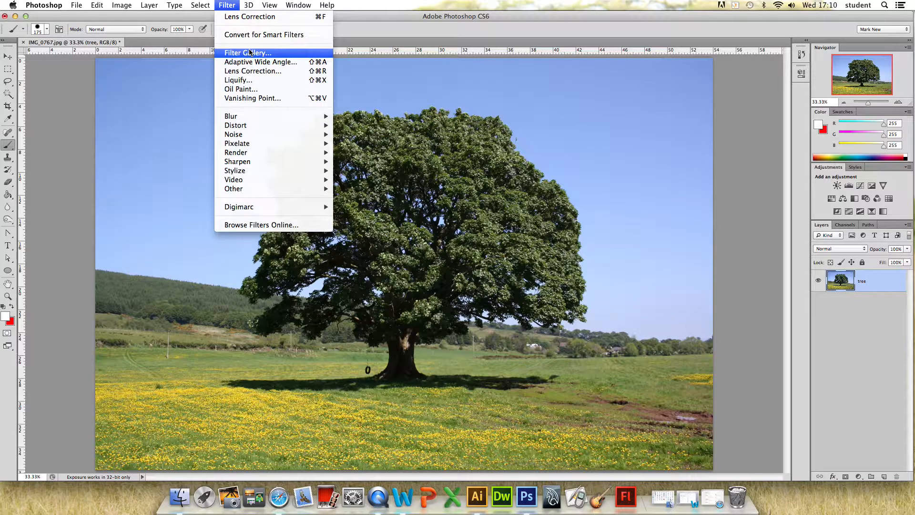
mouse_move(287, 118)
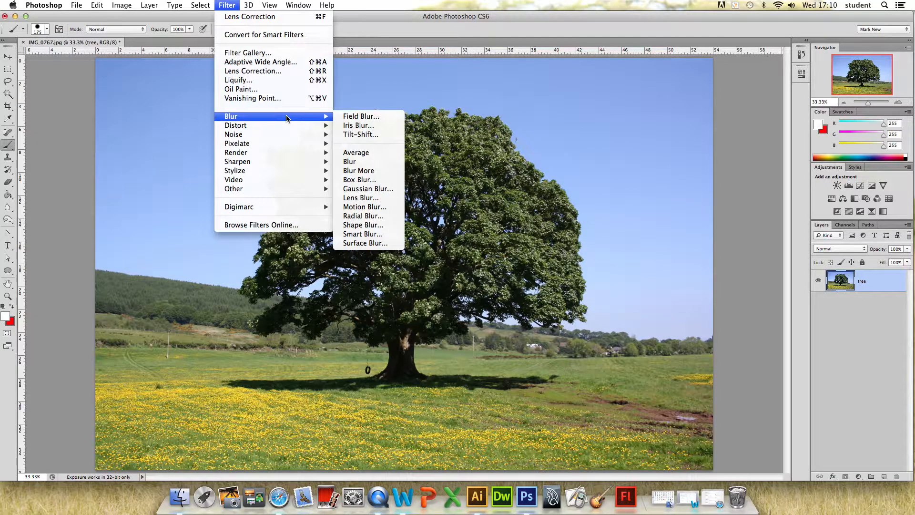
mouse_move(282, 145)
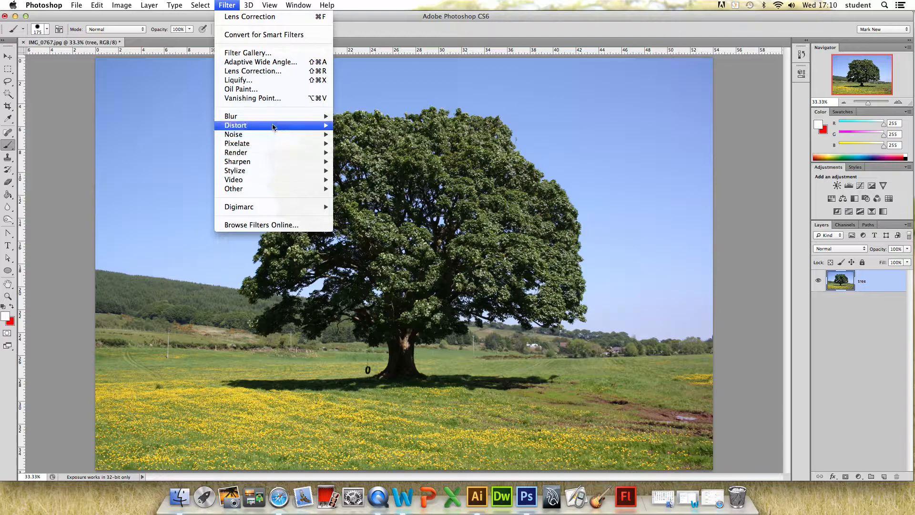
click(252, 53)
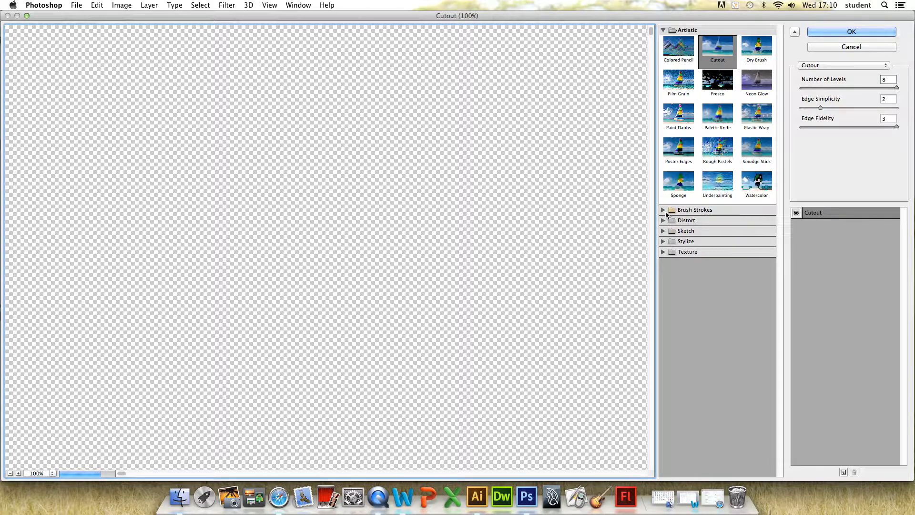
click(99, 494)
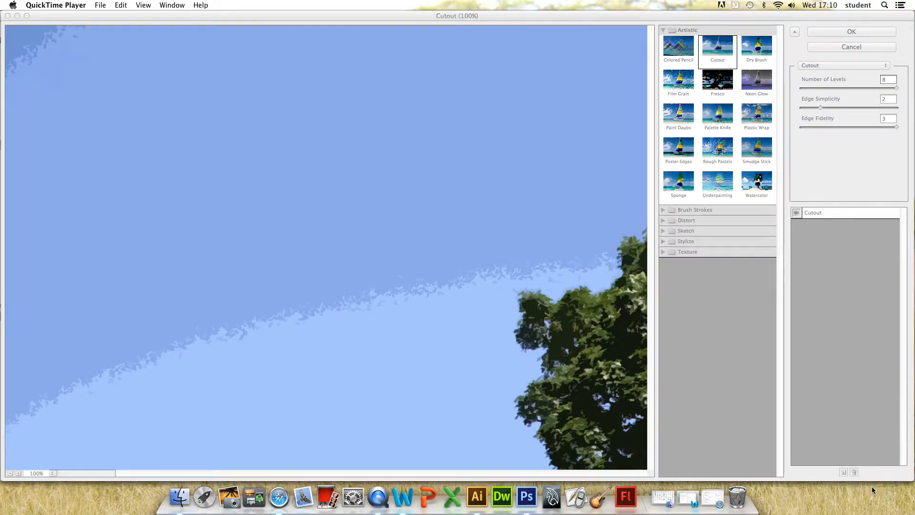
click(9, 475)
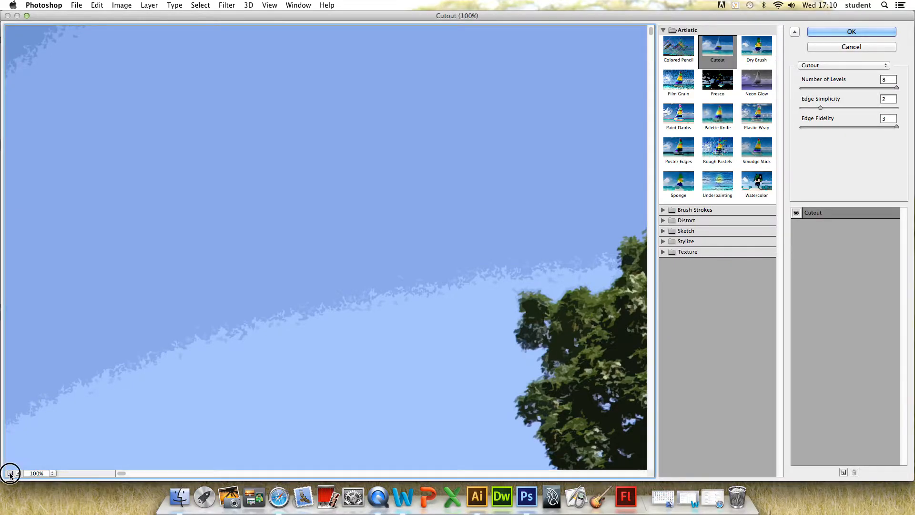
click(10, 474)
click(10, 473)
click(10, 474)
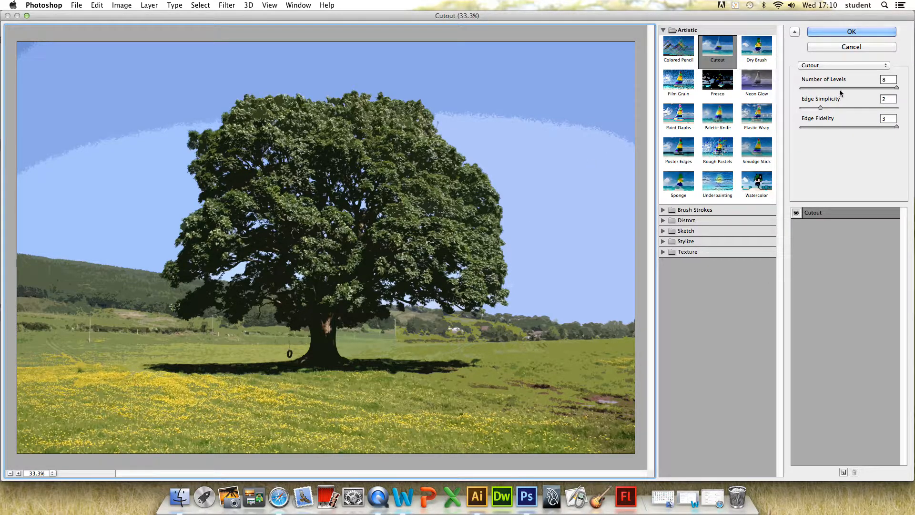
- Try the Cutout filter on the tree with the Number of Levels at 4, 3 and 5
mouse_move(820, 108)
mouse_down()
mouse_move(863, 109)
mouse_move(823, 108)
mouse_up()
click(831, 88)
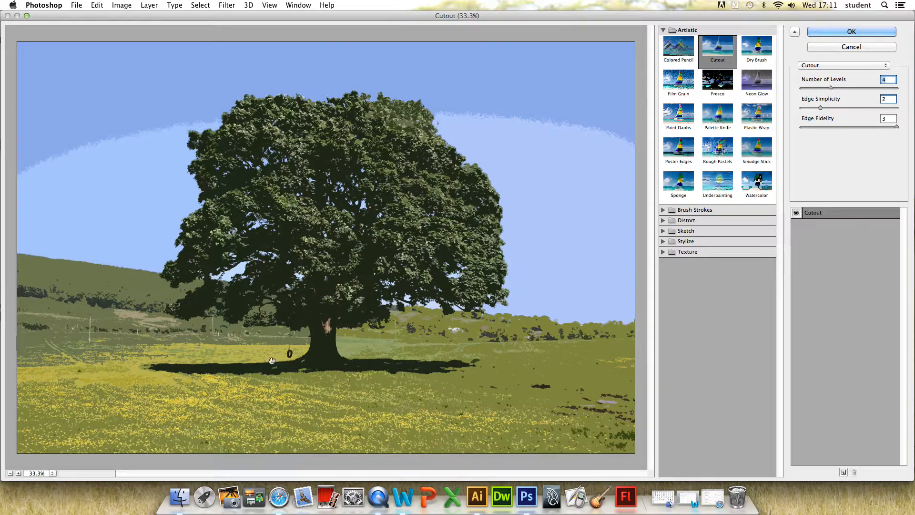
click(815, 88)
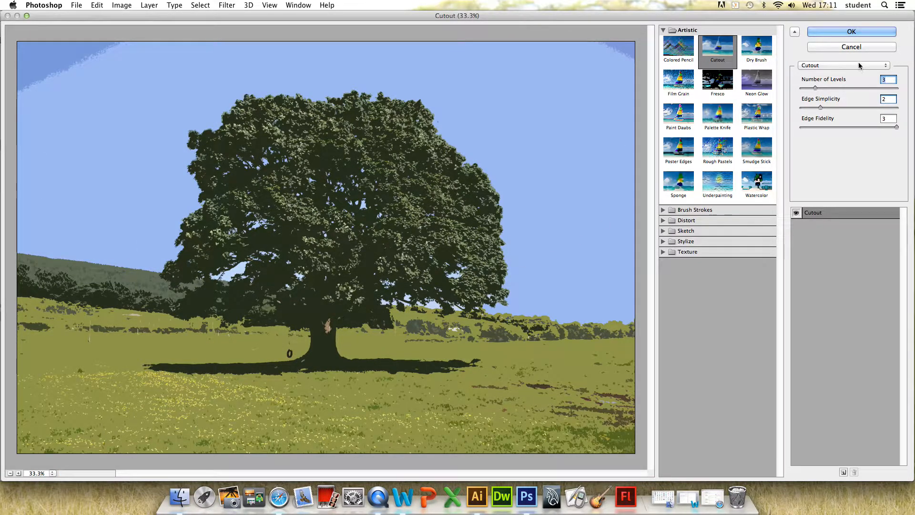
click(853, 88)
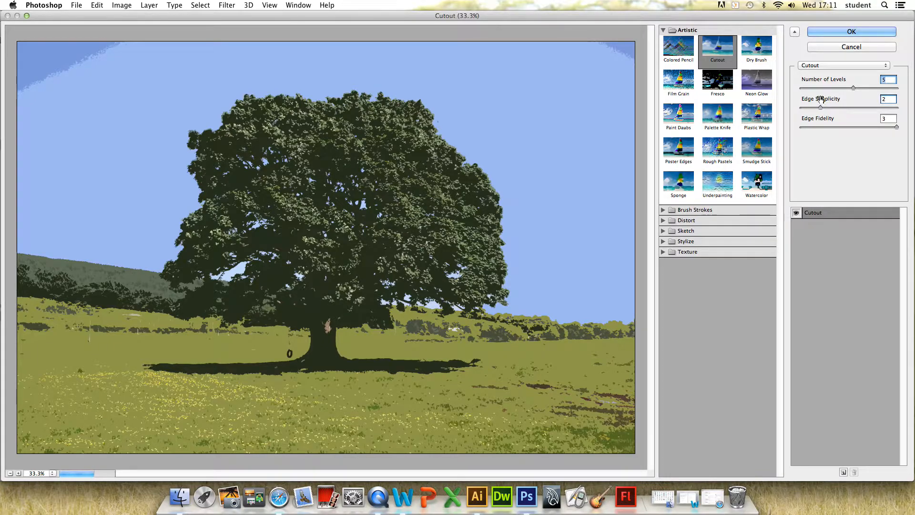
- Preview the artistic filters Neon Glow, Plastic Wrap, Rough Pastels and Smudge Stick on the tree image
click(686, 85)
click(757, 82)
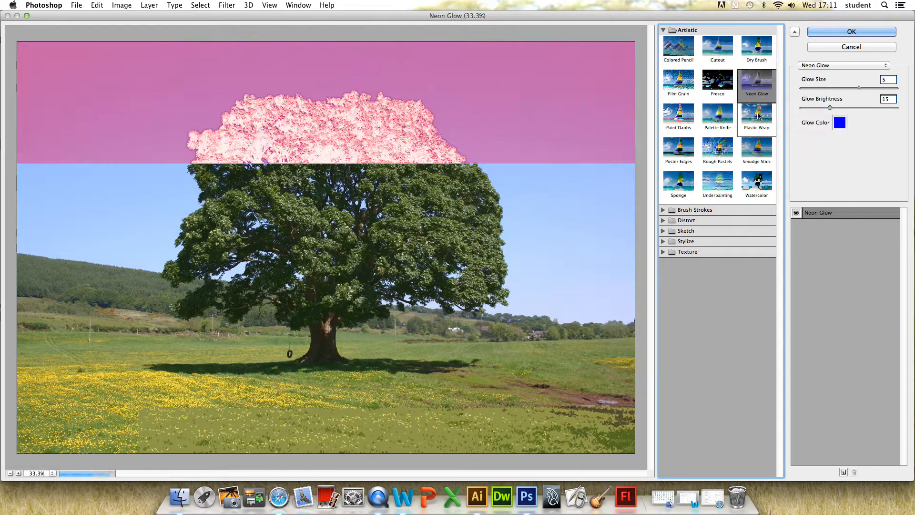
click(757, 117)
click(717, 149)
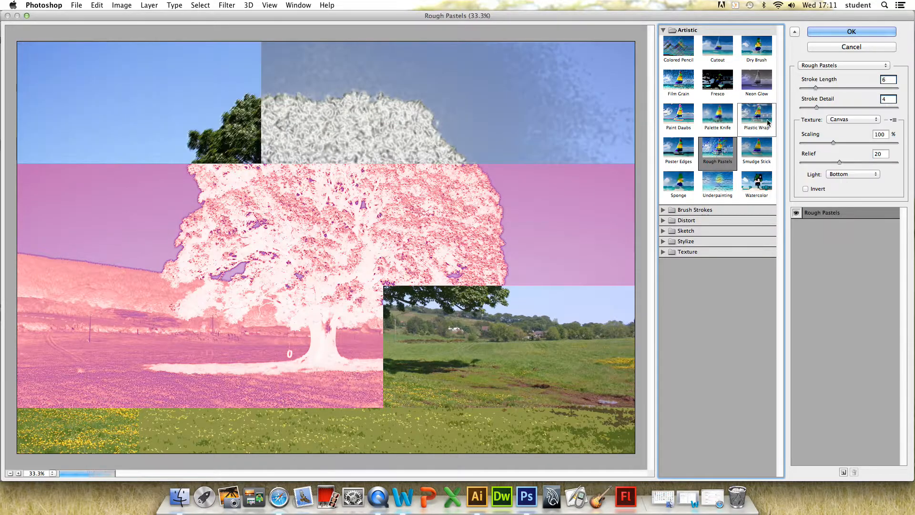
click(756, 150)
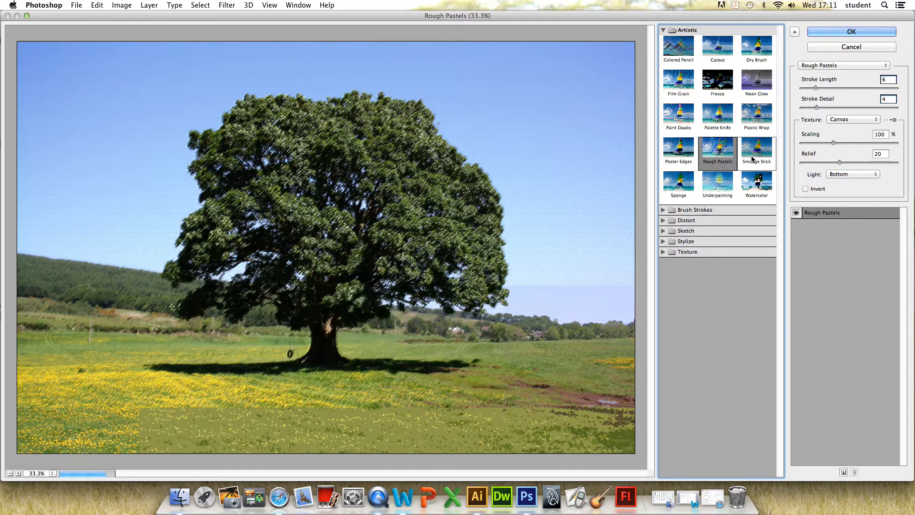
- Expand the Brush Strokes, Distort and Sketch filter categories and preview Chalk & Charcoal, Graphic Pen and Photocopy on the image
click(663, 211)
click(662, 322)
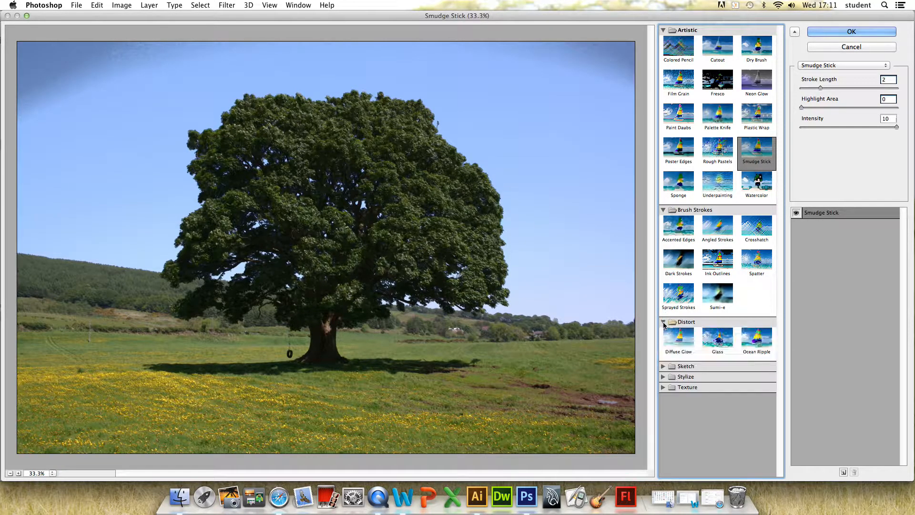
click(663, 366)
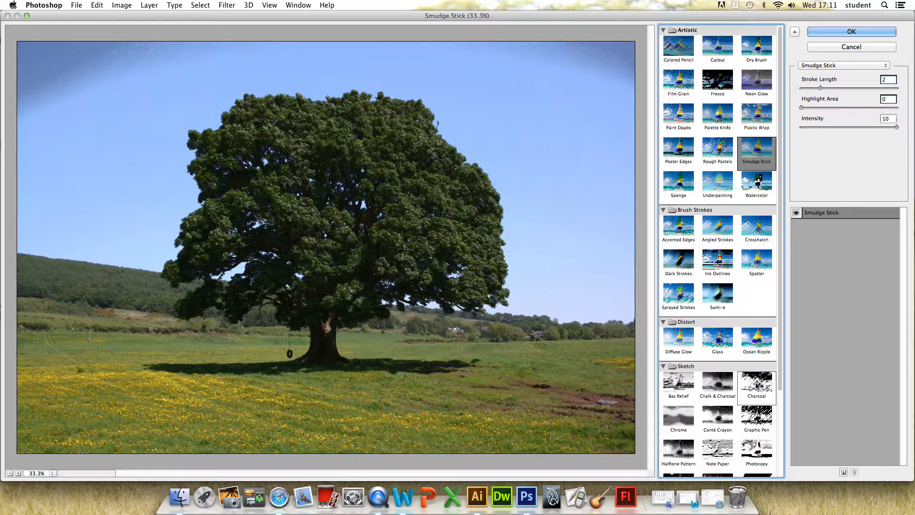
click(724, 386)
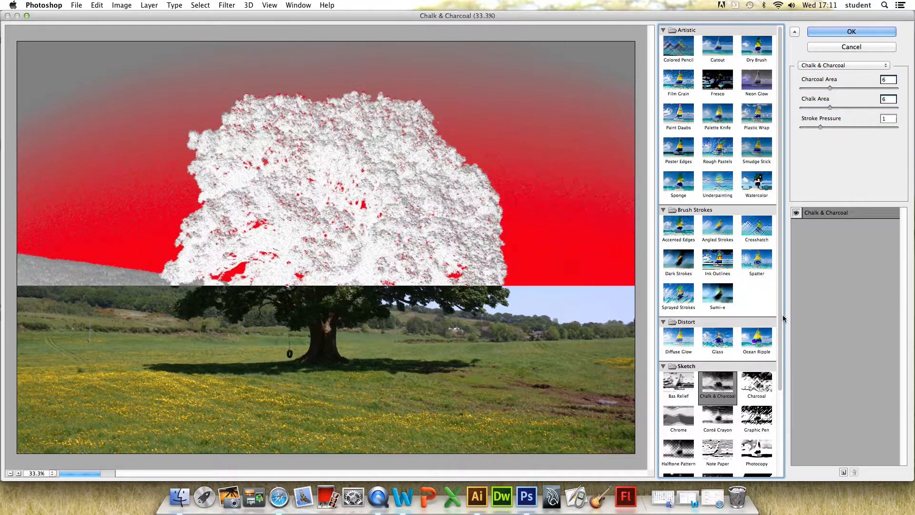
drag(780, 318, 776, 394)
click(757, 336)
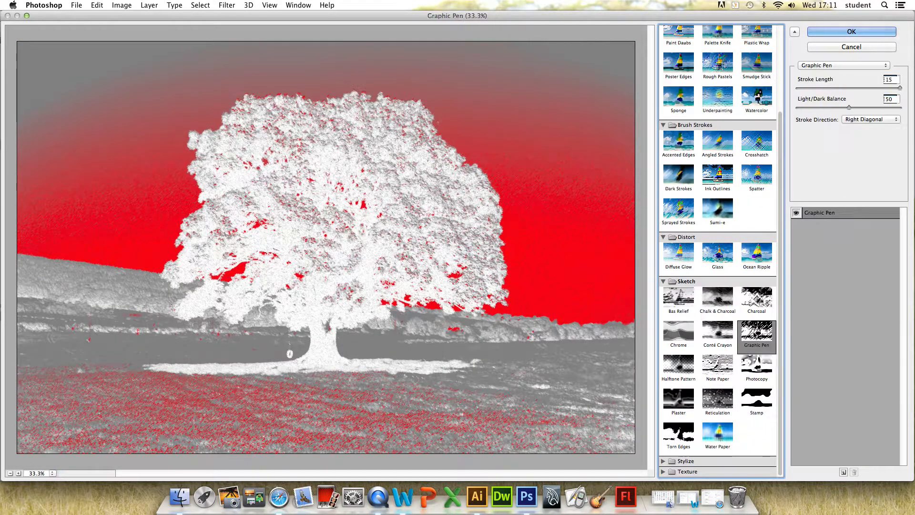
click(760, 372)
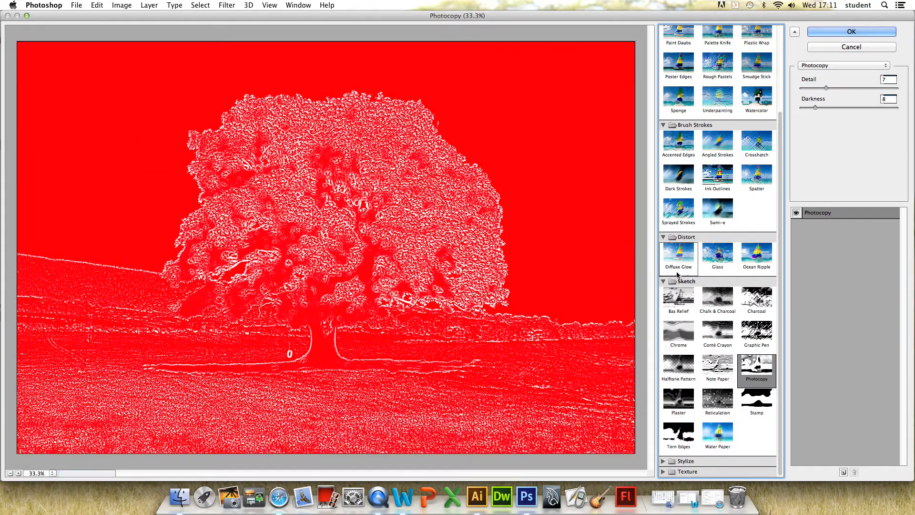
- Collapse the Distort and Sketch categories and preview the Accented Edges brush-stroke filter
click(664, 238)
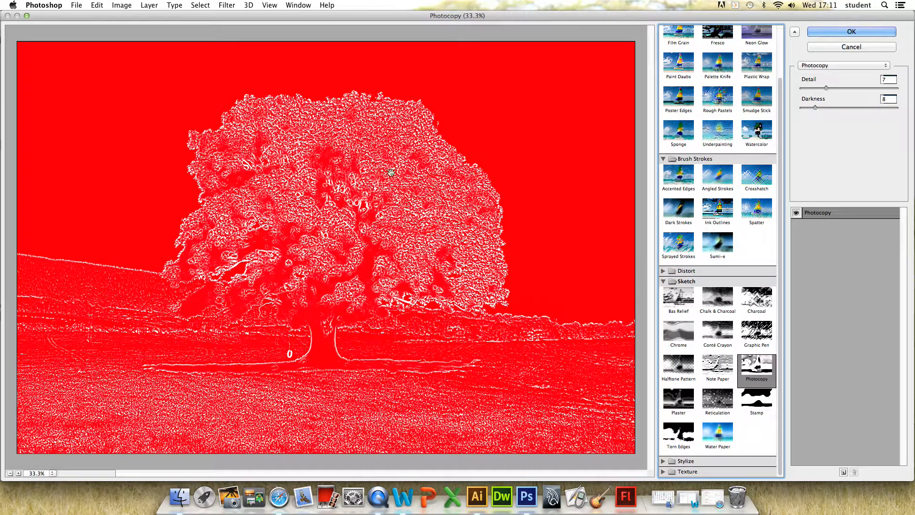
click(663, 281)
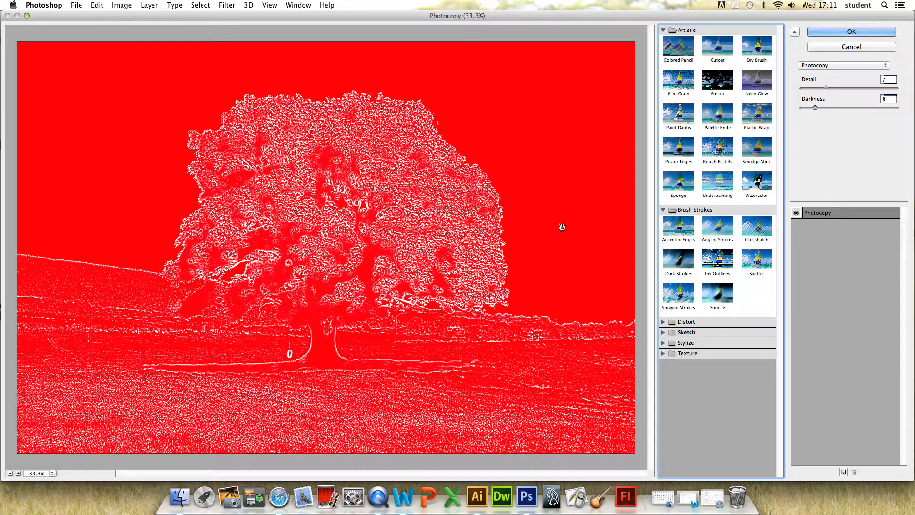
click(691, 239)
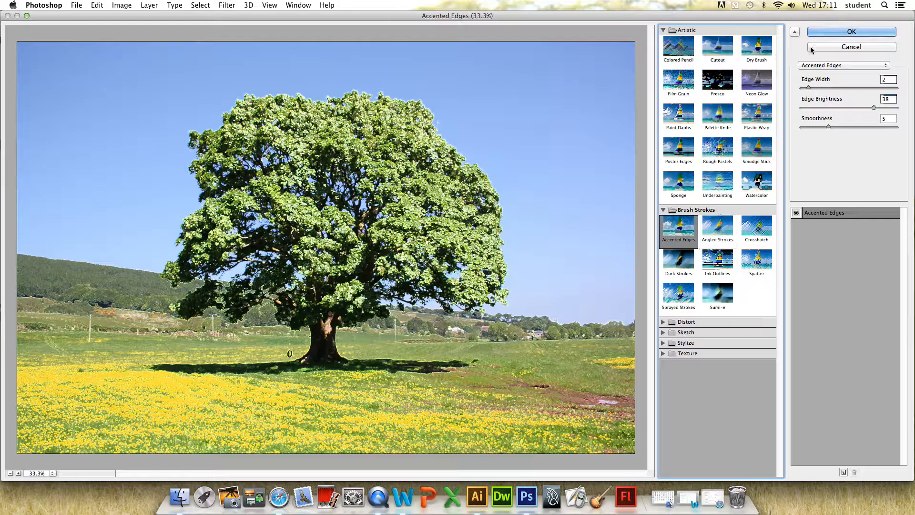
- Apply the Cutout filter to the tree layer with the Number of Levels at 8
click(723, 55)
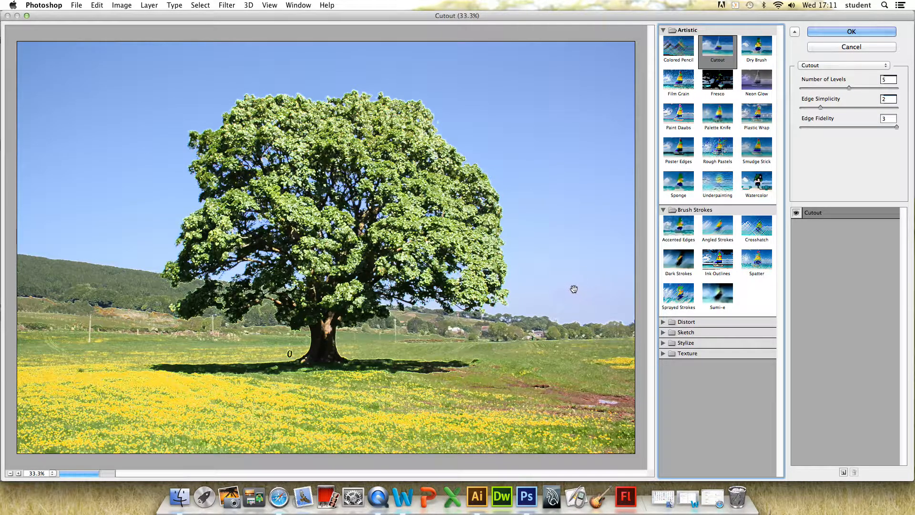
drag(849, 87, 896, 97)
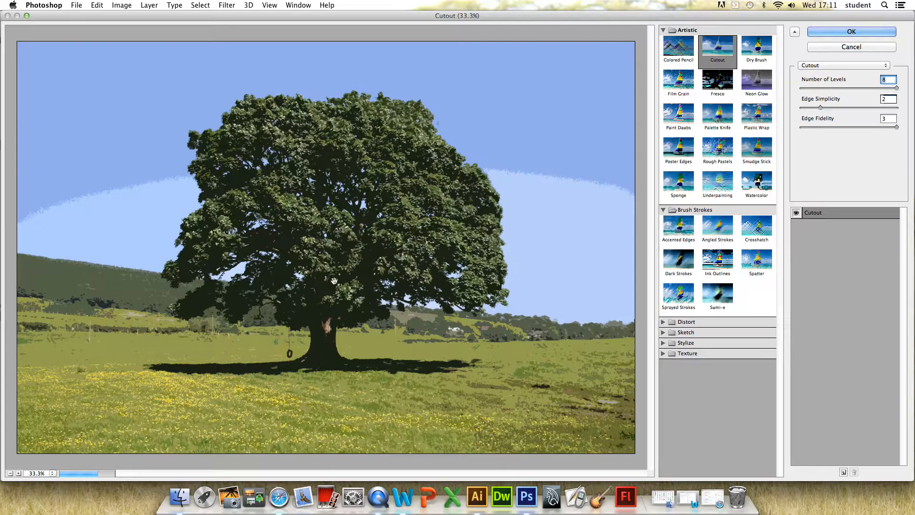
click(827, 32)
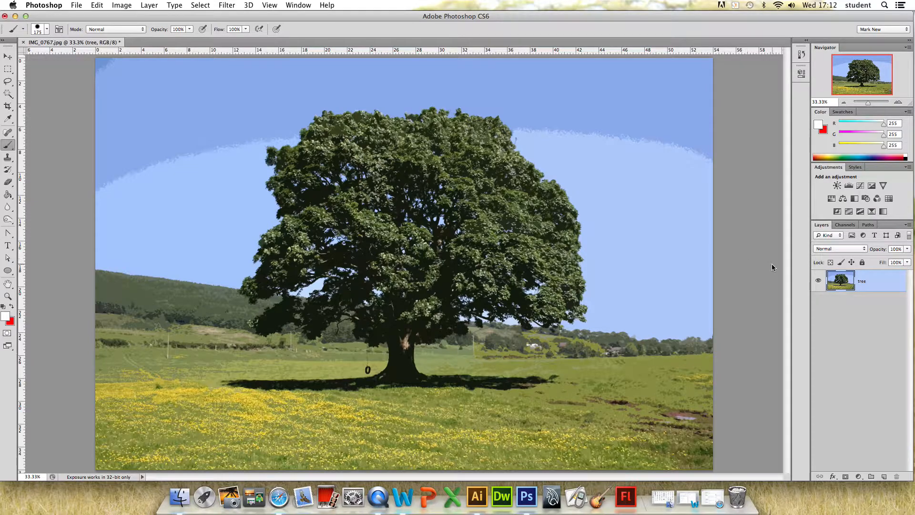
- Undo the Filter Gallery effect on the tree layer
click(882, 480)
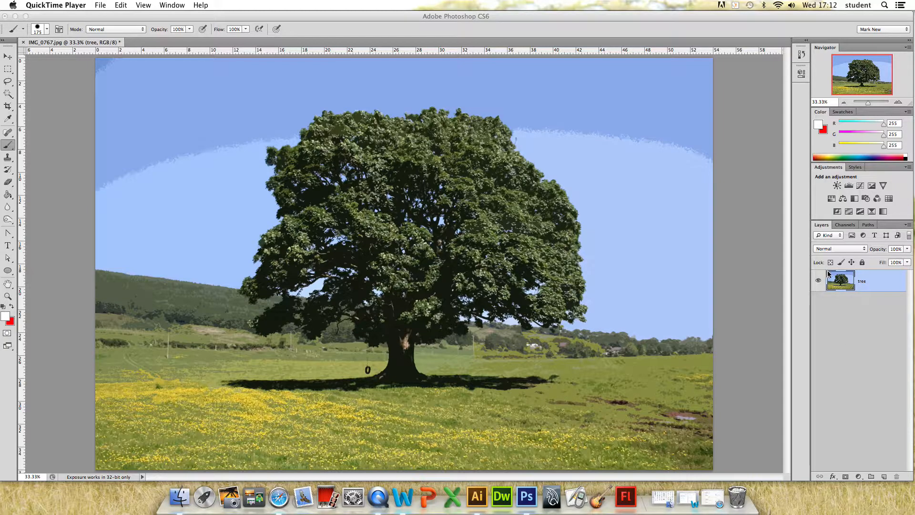
click(113, 16)
click(109, 7)
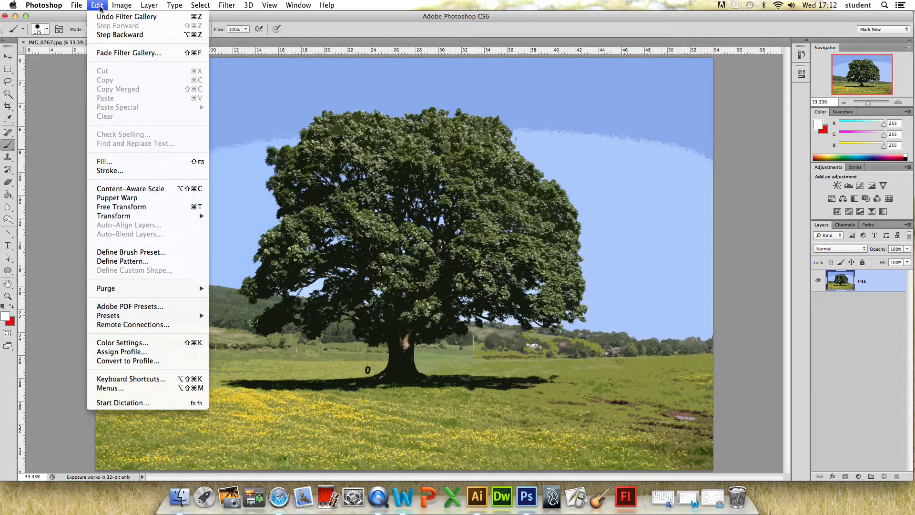
click(105, 38)
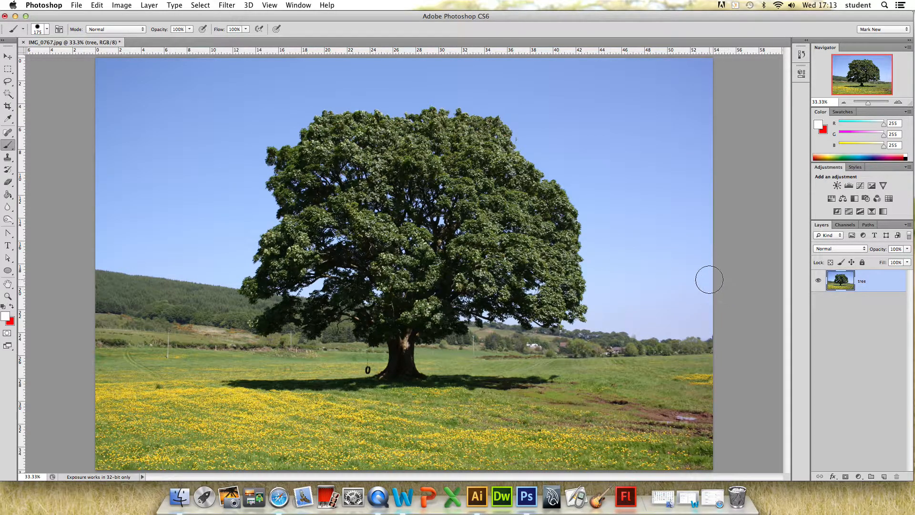
click(229, 6)
mouse_move(296, 119)
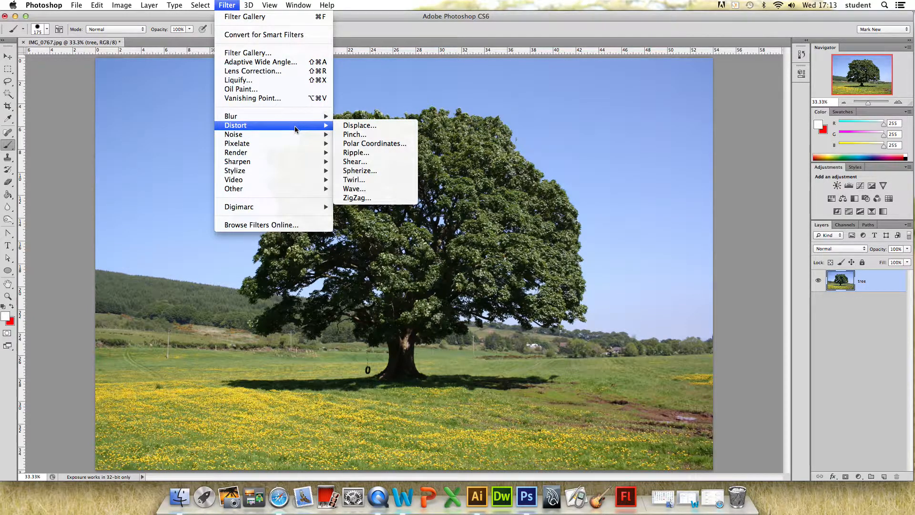
mouse_move(279, 118)
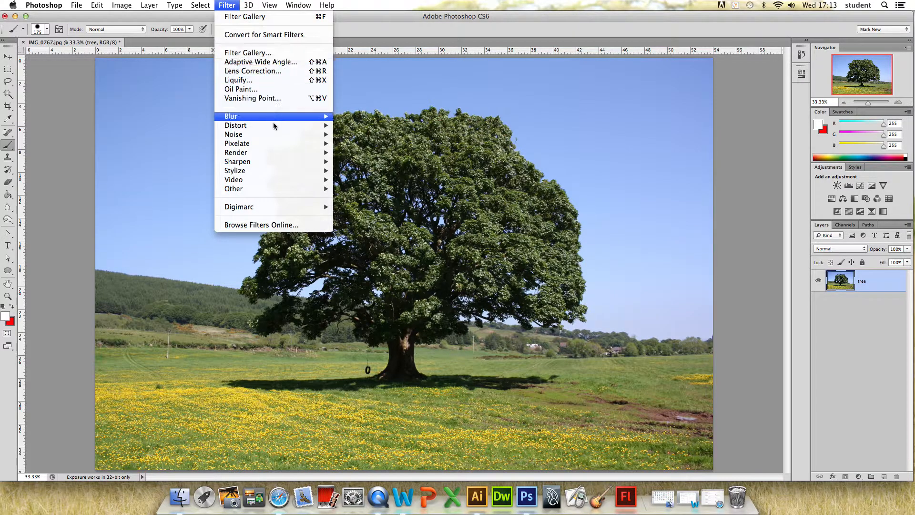
mouse_move(296, 138)
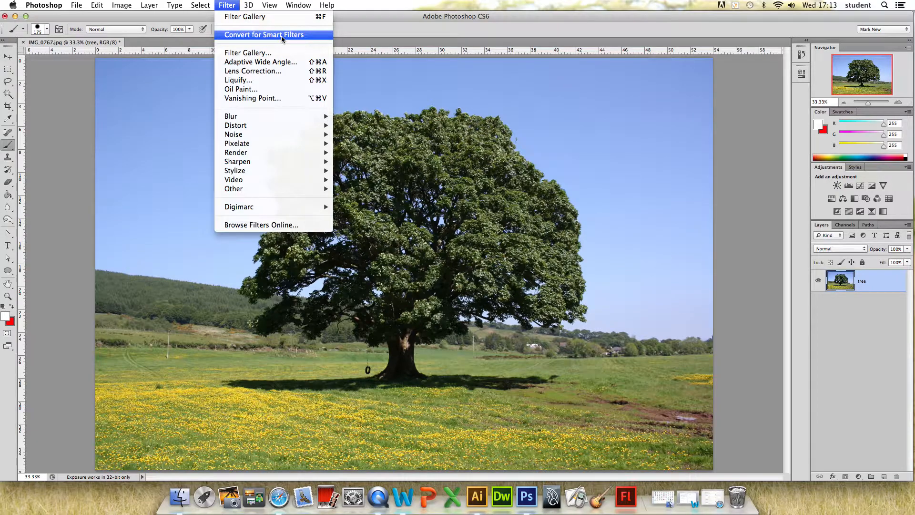
- Convert the tree layer to a Smart Object
right_click(887, 289)
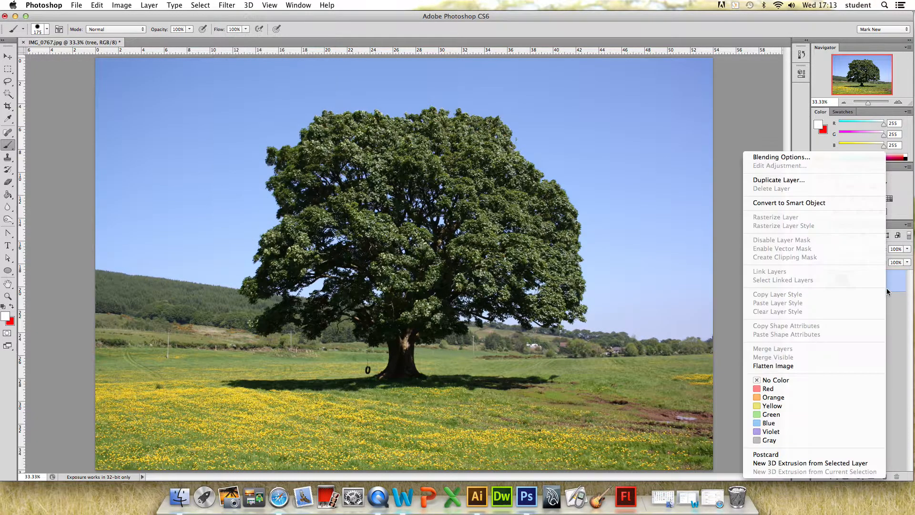
click(820, 204)
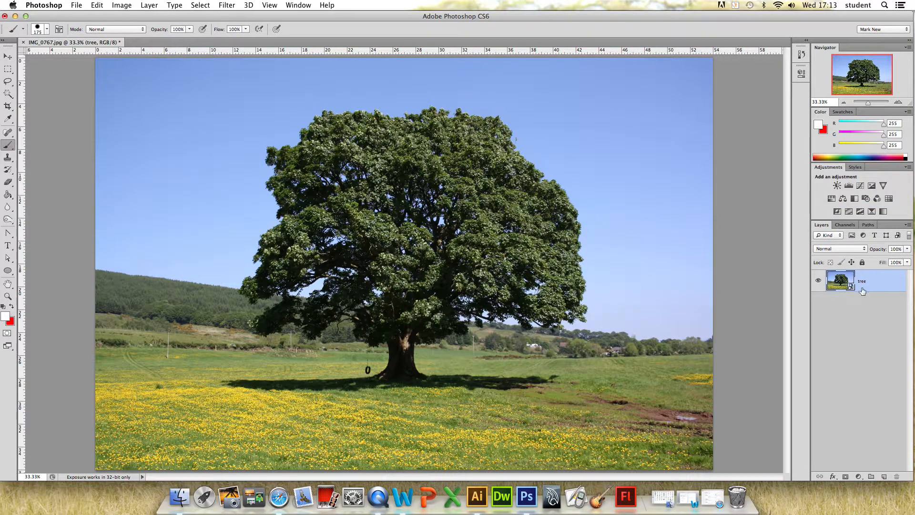
- Apply the Cutout filter as a smart filter on the tree layer with 8 levels, Edge Simplicity 2 and Edge Fidelity 3
click(228, 6)
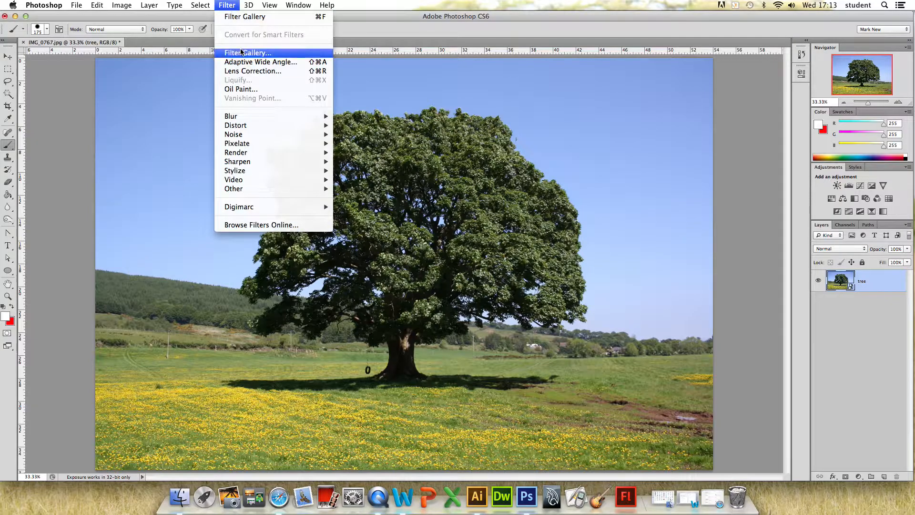
click(253, 17)
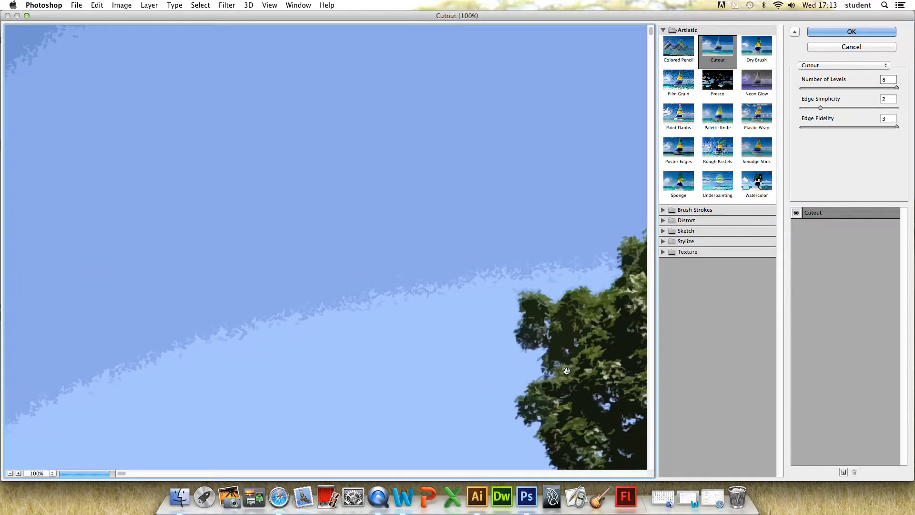
click(10, 473)
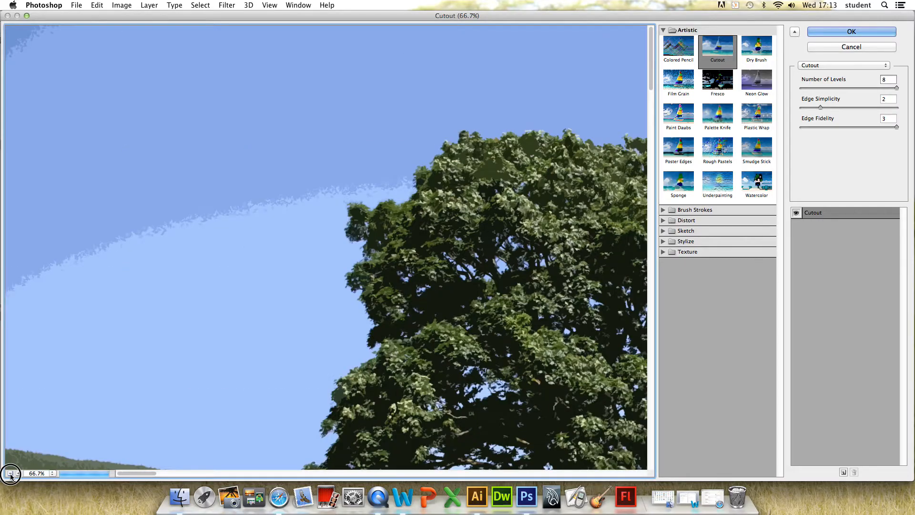
click(10, 473)
click(11, 474)
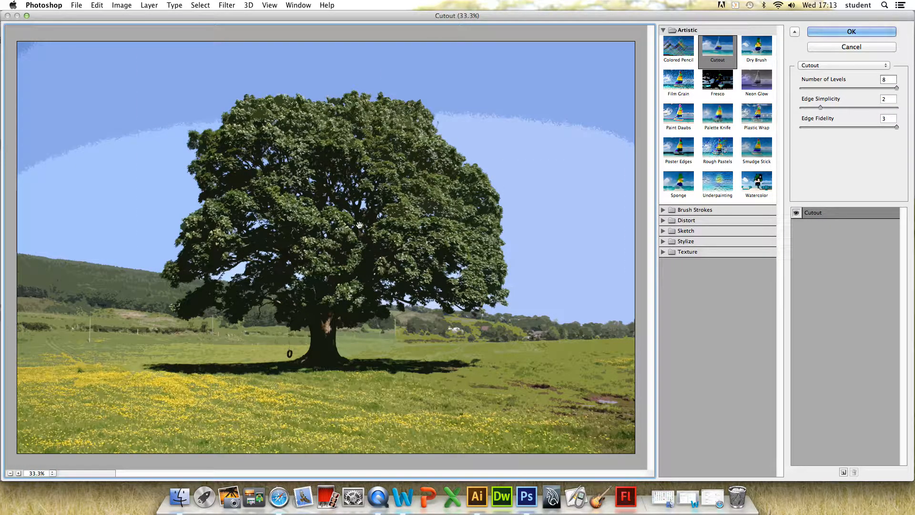
click(844, 32)
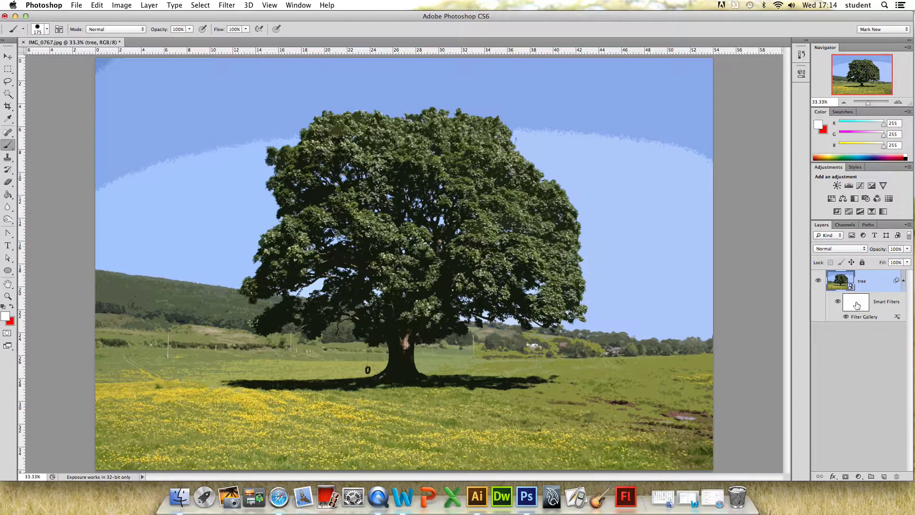
- Toggle the smart filters' visibility and paint black on the filter mask over the sky and the field's right side
click(838, 303)
click(838, 303)
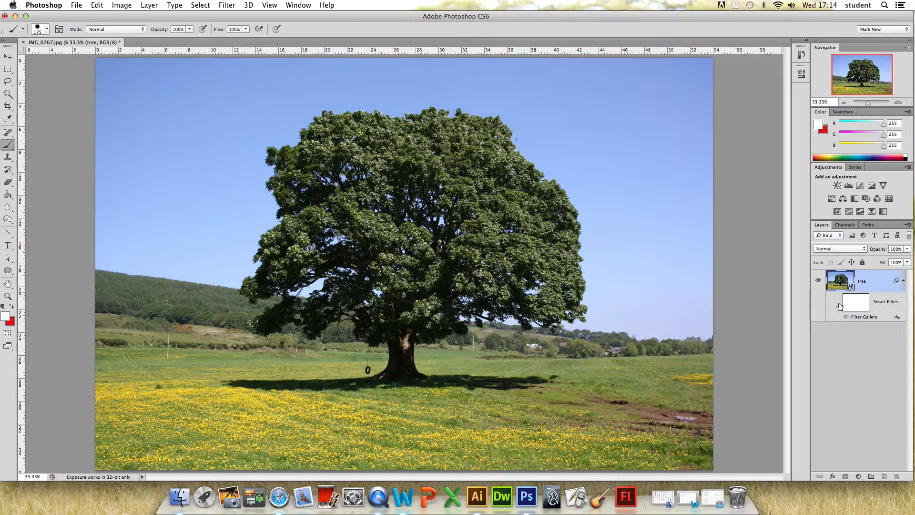
click(858, 308)
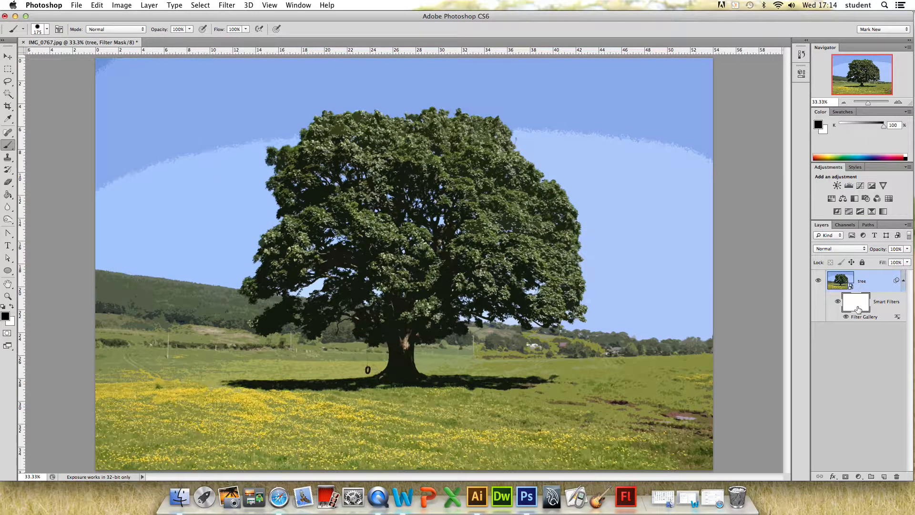
mouse_move(129, 122)
mouse_down()
mouse_move(167, 133)
mouse_move(104, 212)
mouse_move(253, 122)
mouse_move(197, 122)
mouse_move(214, 87)
mouse_move(199, 73)
mouse_move(110, 51)
mouse_move(274, 63)
mouse_move(184, 78)
mouse_move(446, 74)
mouse_move(367, 66)
mouse_move(671, 84)
mouse_move(579, 88)
mouse_move(737, 144)
mouse_move(663, 170)
mouse_move(650, 187)
mouse_move(674, 209)
mouse_move(720, 222)
mouse_move(742, 264)
mouse_move(738, 299)
mouse_move(687, 346)
mouse_move(551, 378)
mouse_move(554, 389)
mouse_move(731, 397)
mouse_move(580, 447)
mouse_move(723, 457)
mouse_move(713, 453)
mouse_move(731, 399)
mouse_move(650, 370)
mouse_move(615, 335)
mouse_move(663, 292)
mouse_move(627, 316)
mouse_move(677, 208)
mouse_move(637, 249)
mouse_move(630, 126)
mouse_move(626, 207)
mouse_move(573, 122)
mouse_move(556, 114)
mouse_move(526, 122)
mouse_move(545, 153)
mouse_move(591, 171)
mouse_move(601, 289)
mouse_move(615, 264)
mouse_move(603, 325)
mouse_move(586, 352)
mouse_move(604, 367)
mouse_move(598, 389)
mouse_up()
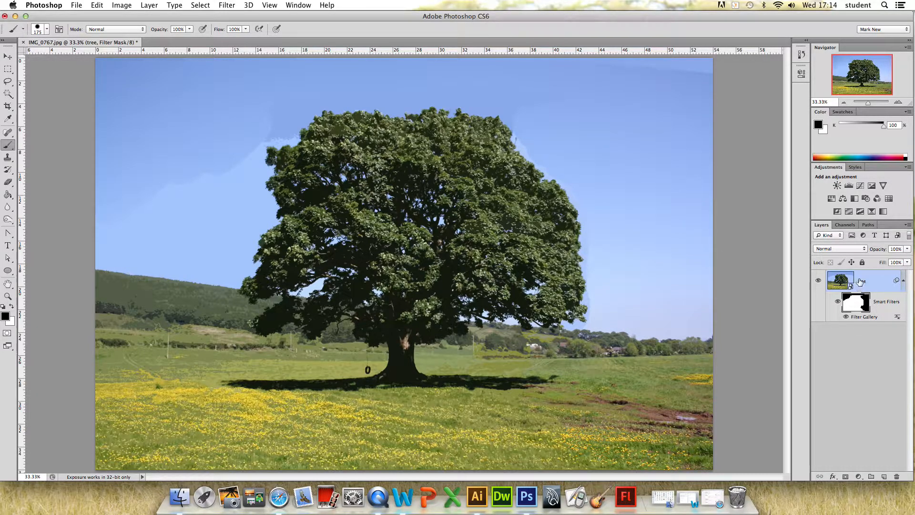
- Try the Multiply blending mode for the Filter Gallery smart filter and set it back to Normal
double_click(897, 316)
drag(495, 158, 678, 121)
click(612, 262)
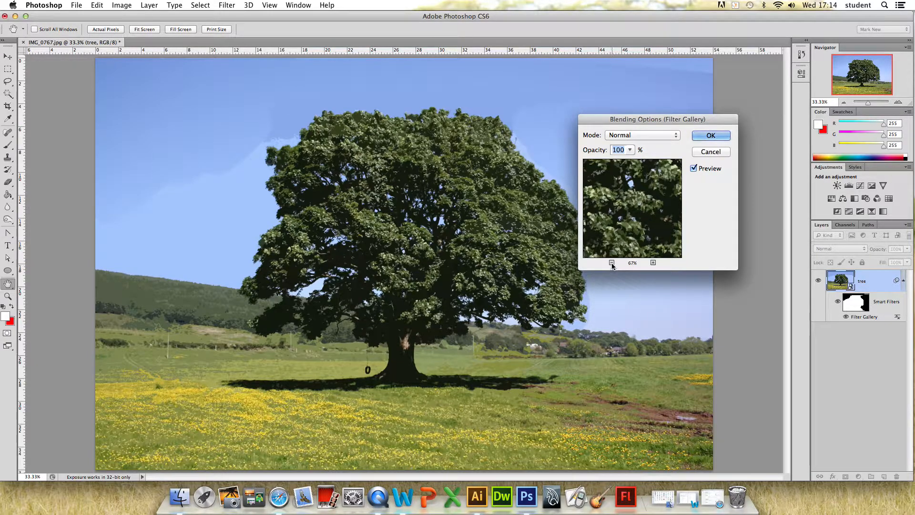
click(611, 263)
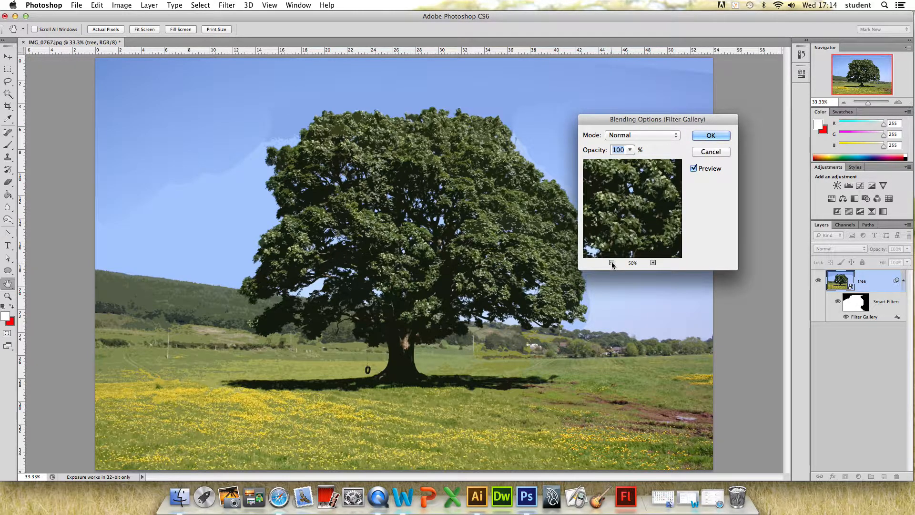
click(673, 136)
click(646, 169)
click(675, 137)
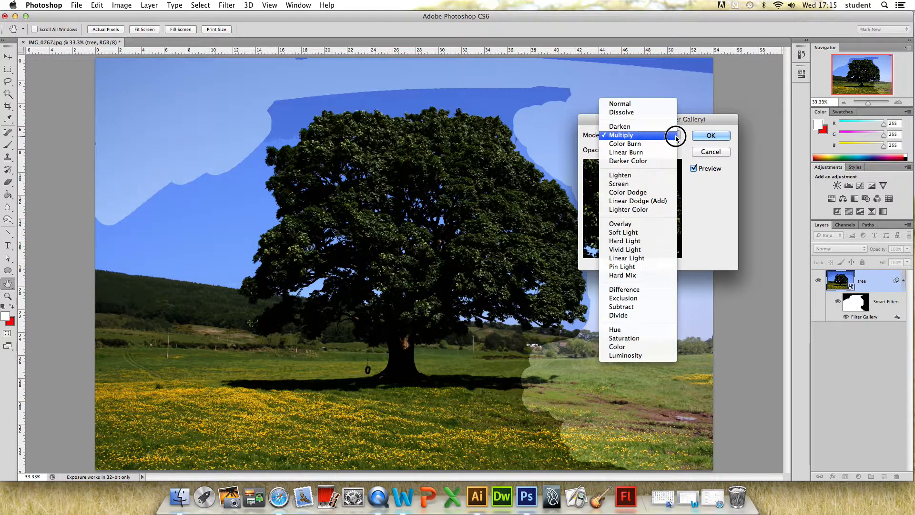
click(645, 104)
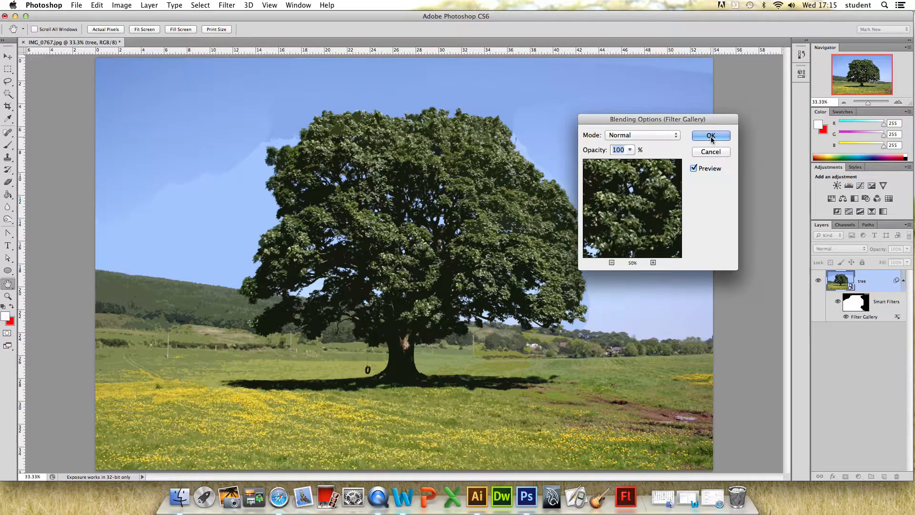
click(711, 135)
key(b)
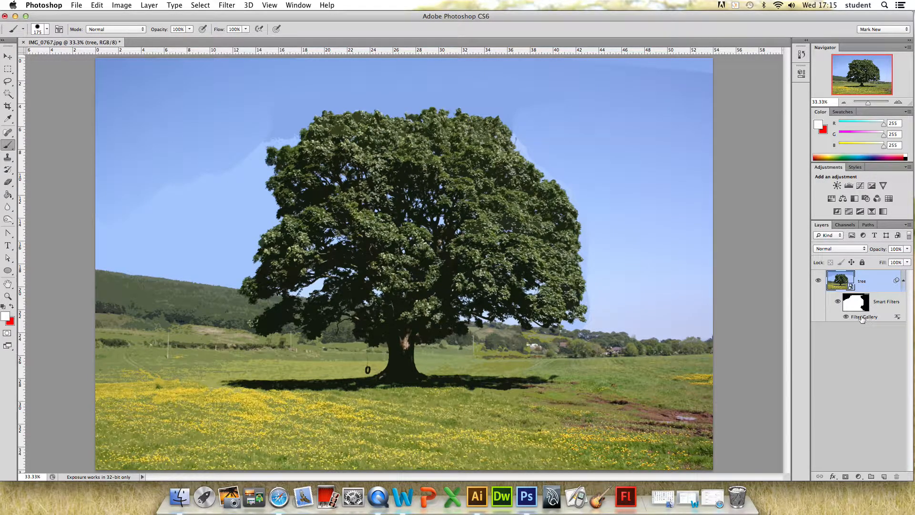
- Compare the image with the Filter Gallery effect hidden and shown, and delete the smart filters from the tree layer
click(845, 316)
click(845, 316)
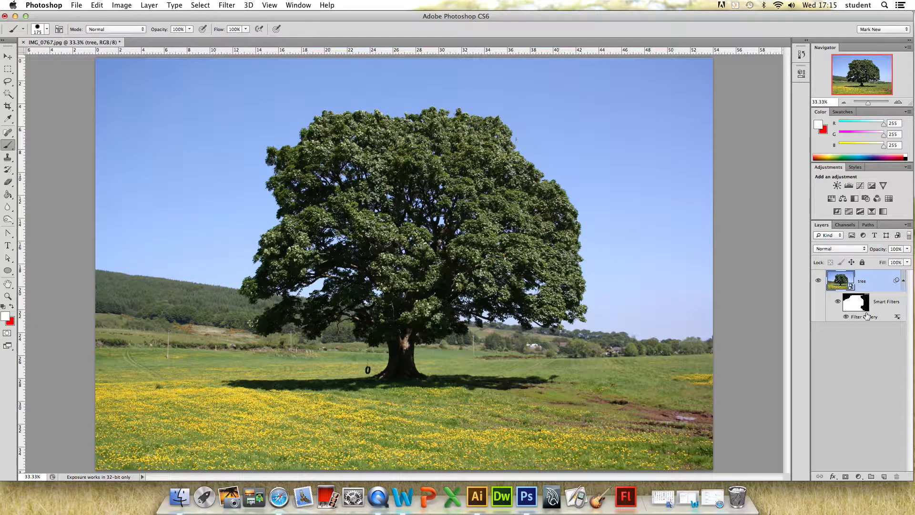
click(903, 282)
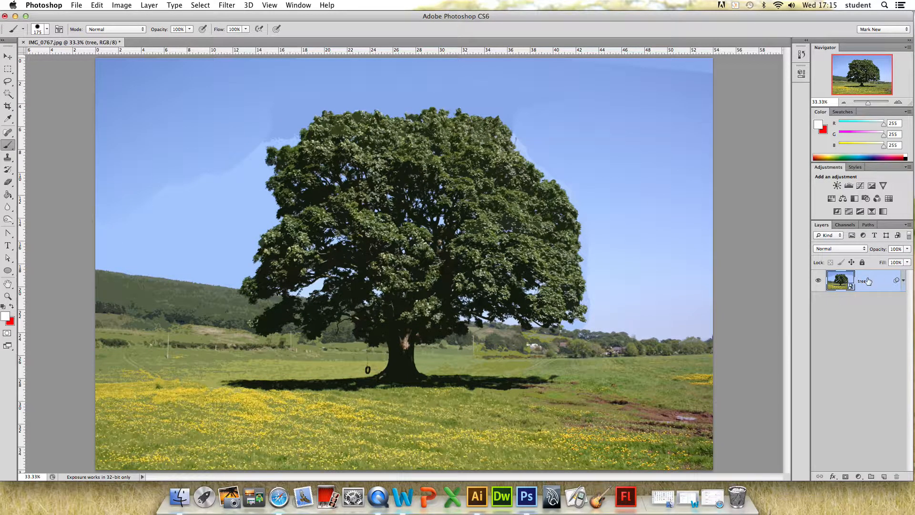
click(903, 281)
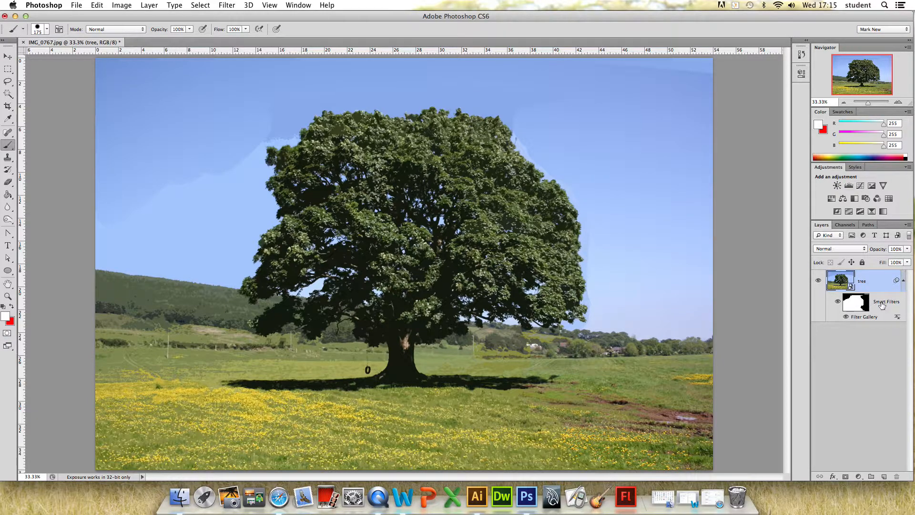
mouse_move(883, 301)
mouse_down()
mouse_move(874, 340)
mouse_move(881, 471)
mouse_move(896, 477)
mouse_up()
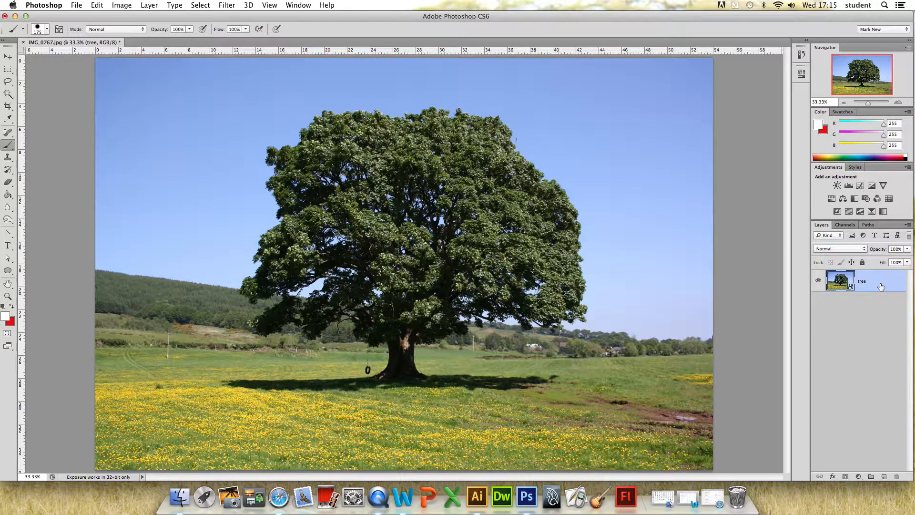
- Apply the Pixelate Mosaic filter to the tree Smart Object with a slightly larger cell size
click(227, 5)
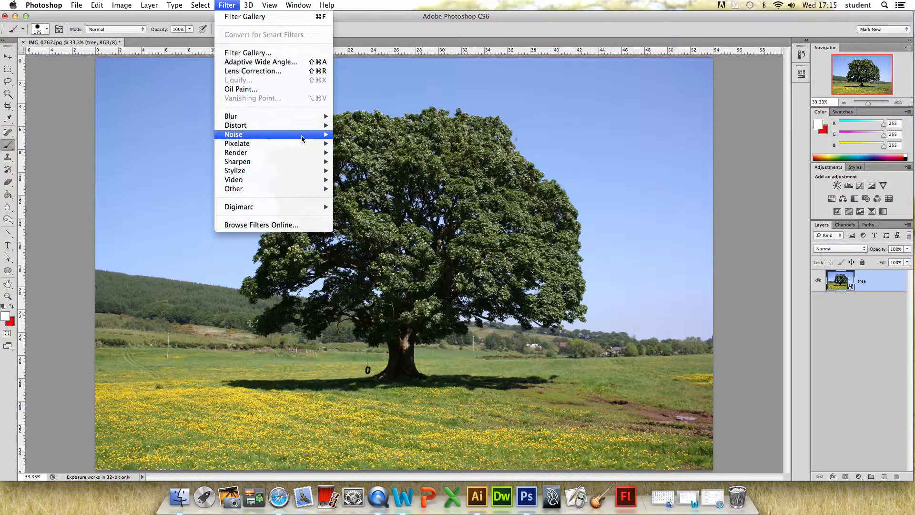
mouse_move(296, 146)
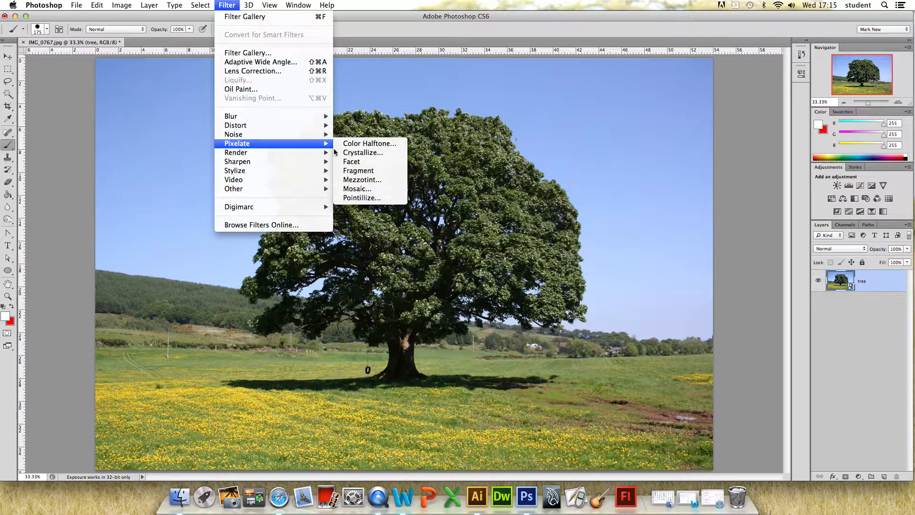
click(358, 189)
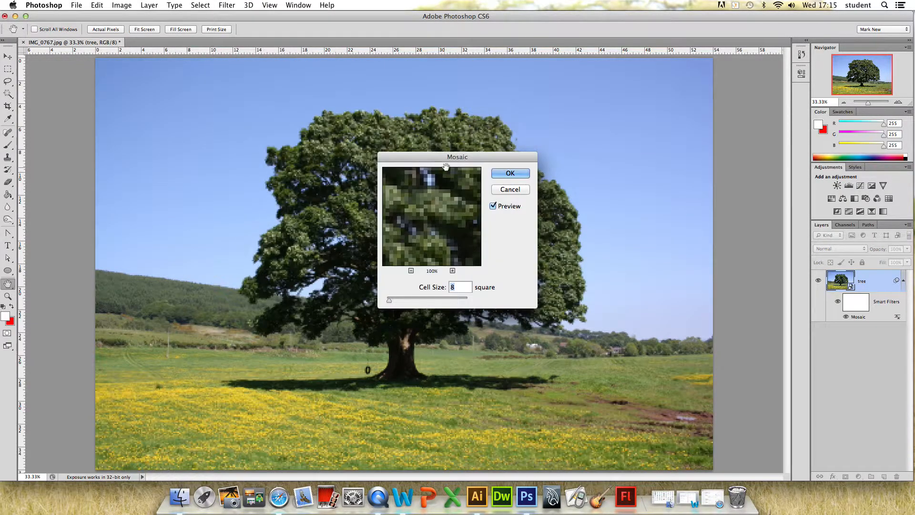
drag(468, 157, 710, 103)
mouse_move(632, 247)
mouse_down()
mouse_move(645, 248)
mouse_move(636, 248)
mouse_up()
click(754, 119)
- Delete the Mosaic smart filter from the tree layer
click(883, 299)
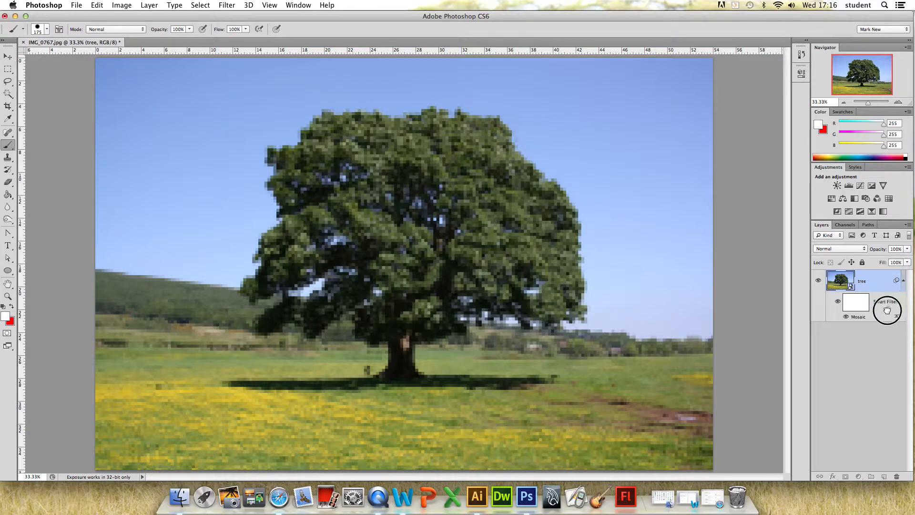
drag(887, 305, 896, 474)
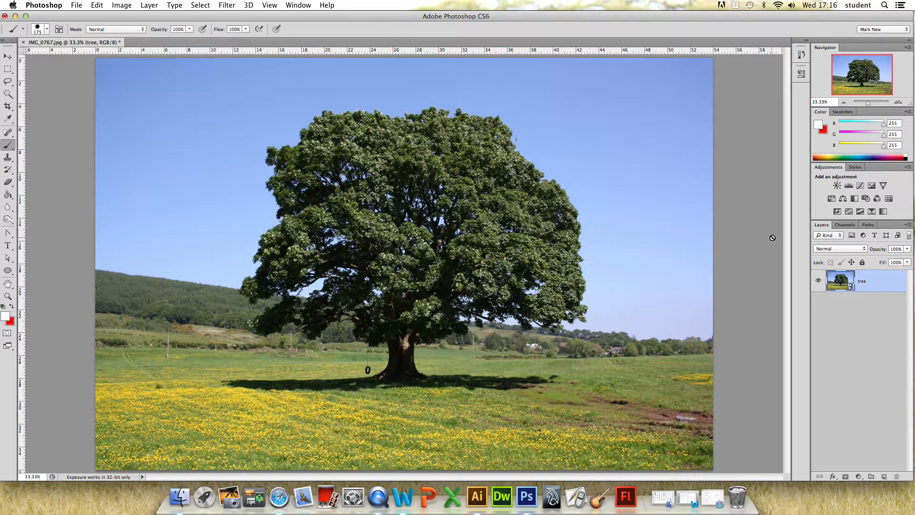
click(227, 4)
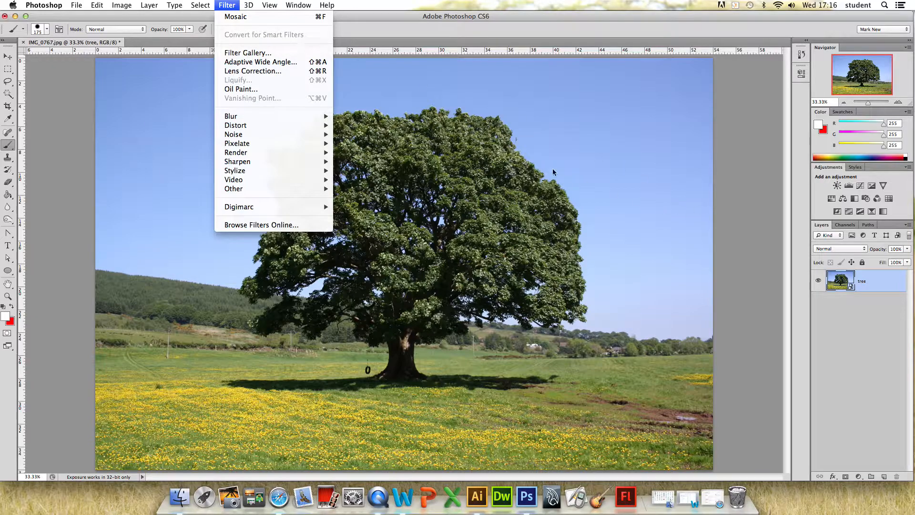
click(881, 285)
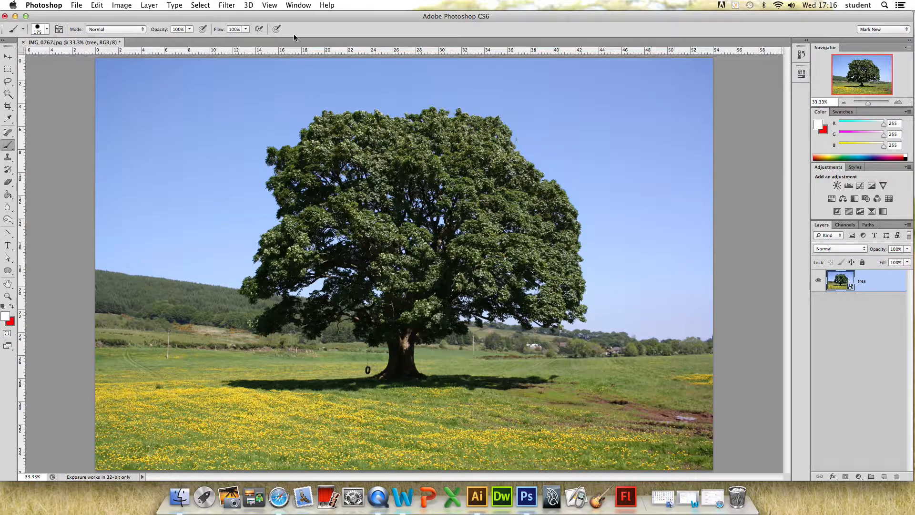
click(224, 4)
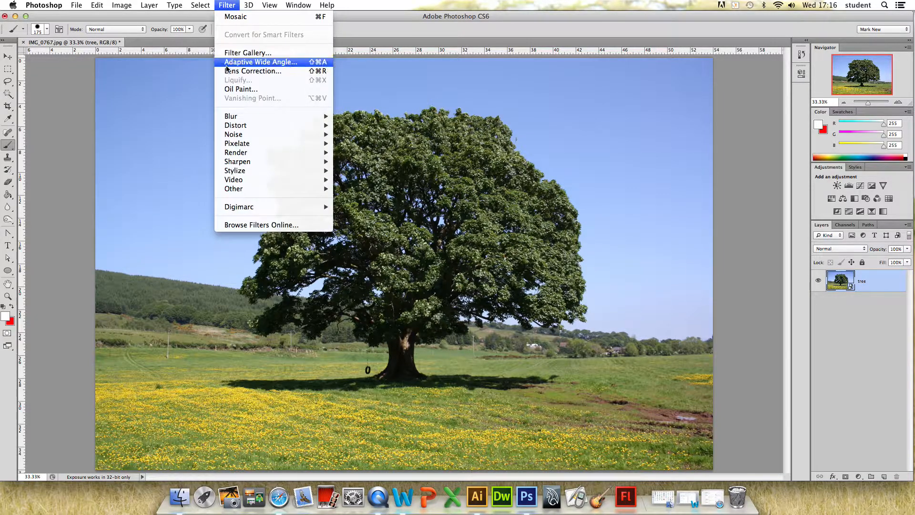
click(257, 53)
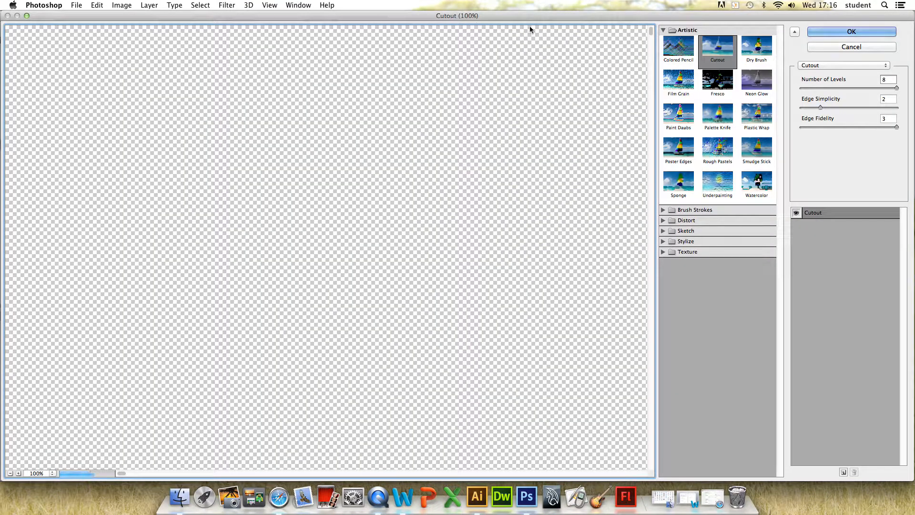
click(851, 46)
- Reapply the last-used Mosaic filter to the tree Smart Object and rasterize the layer
click(229, 8)
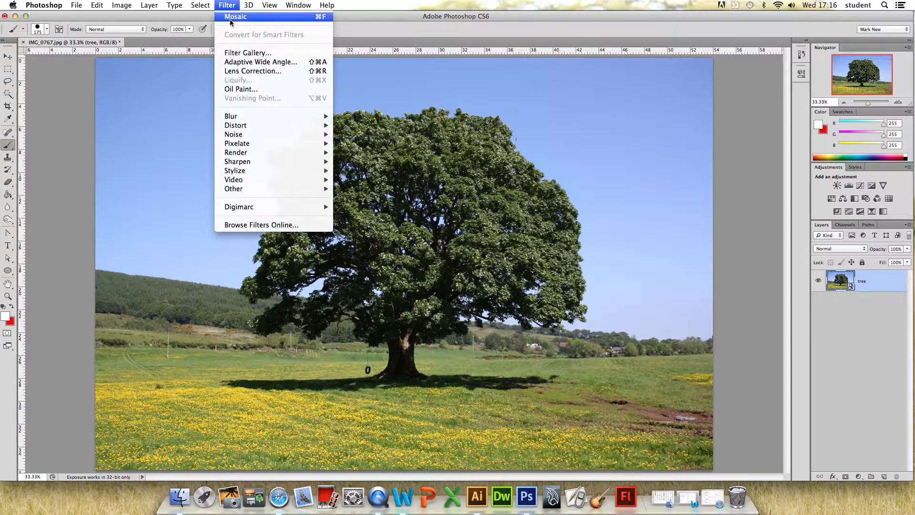
click(230, 18)
click(753, 119)
key(b)
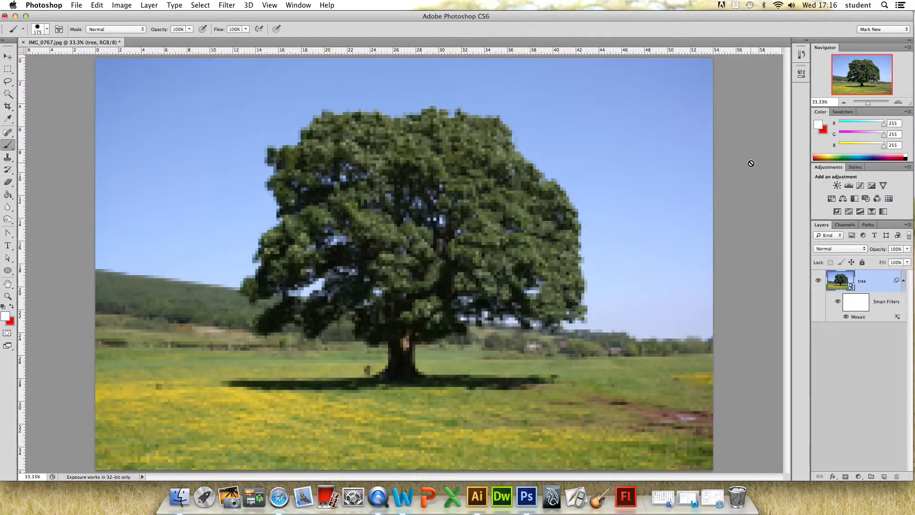
right_click(881, 276)
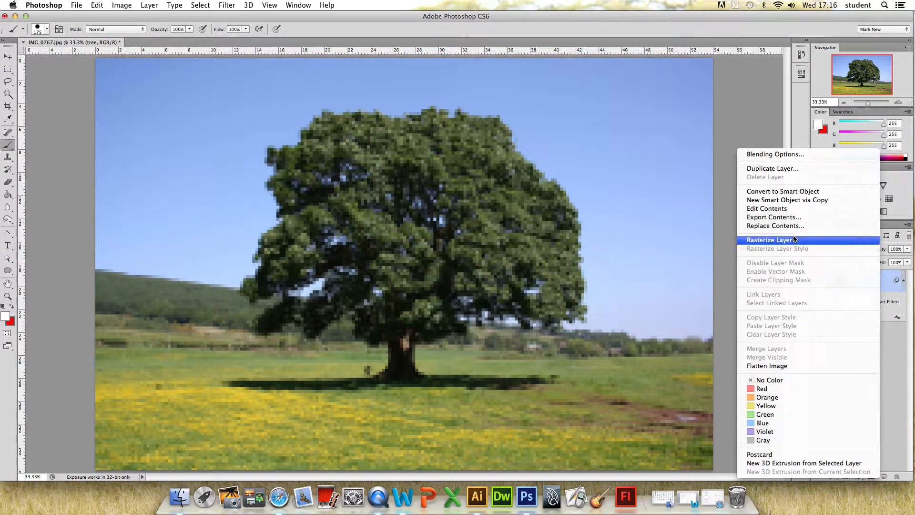
click(792, 240)
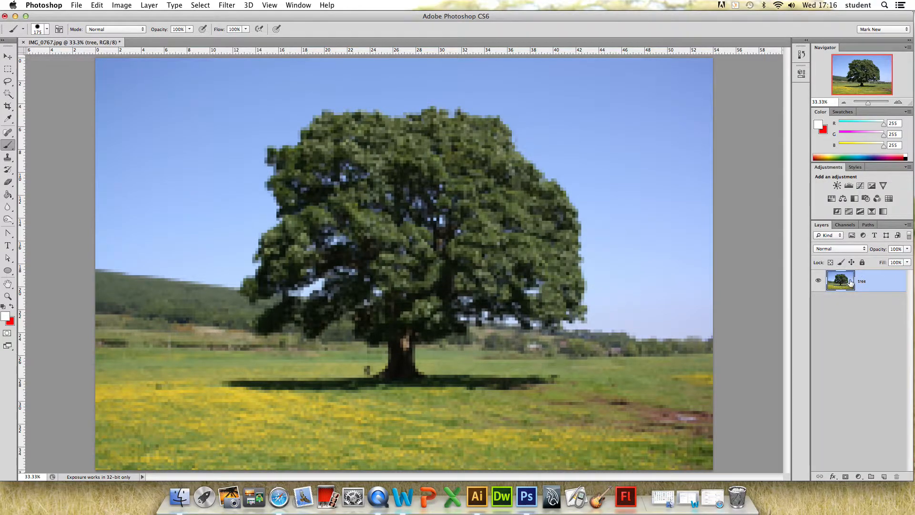